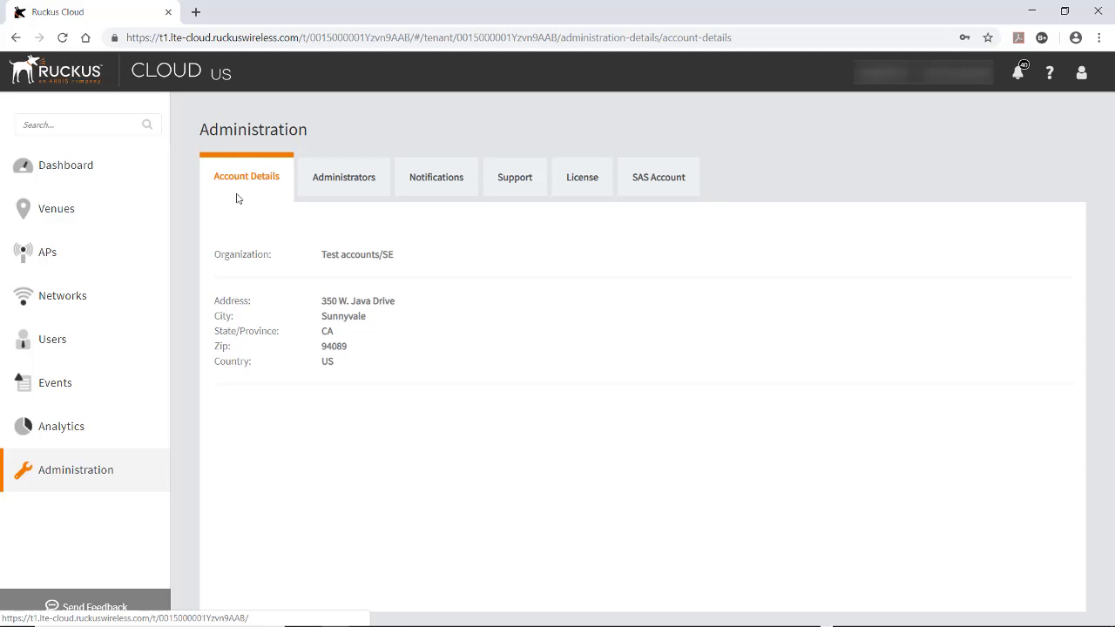
From the Administrators tab, invite a new user's e-mail as a local admin with the Administrator role
{"action": "left_click", "coordinate": [339, 178]}
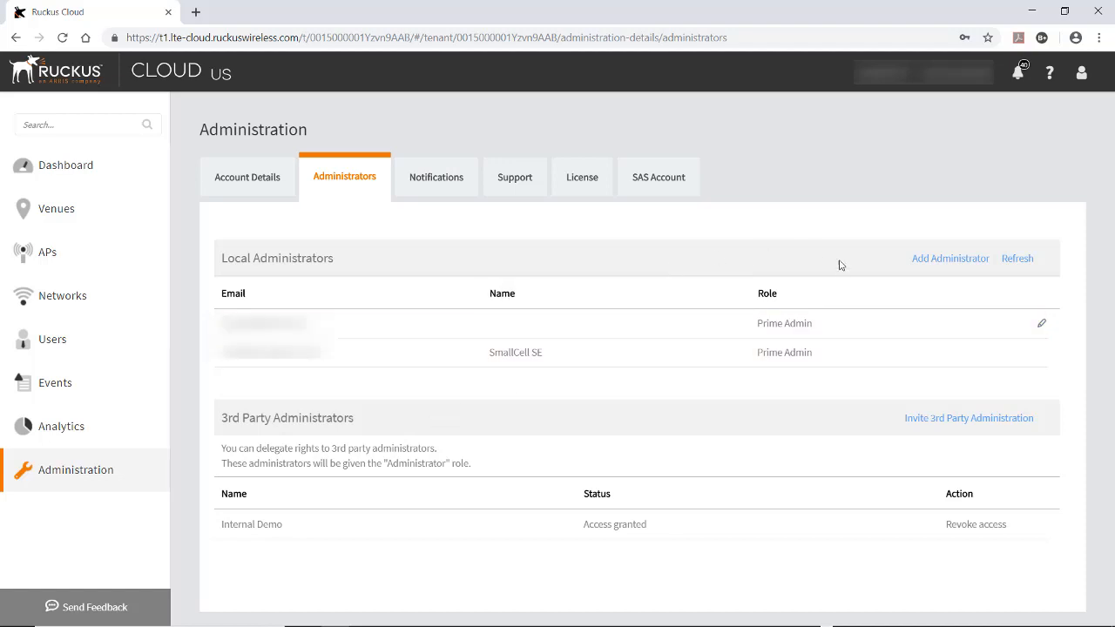
{"action": "left_click", "coordinate": [941, 266]}
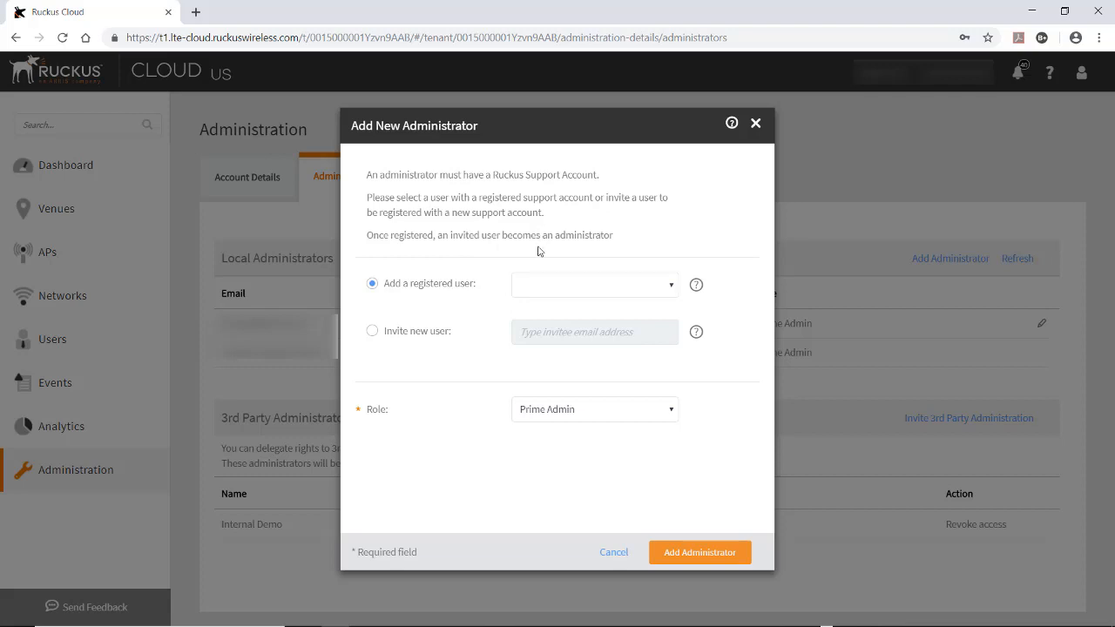
{"action": "left_click", "coordinate": [373, 333]}
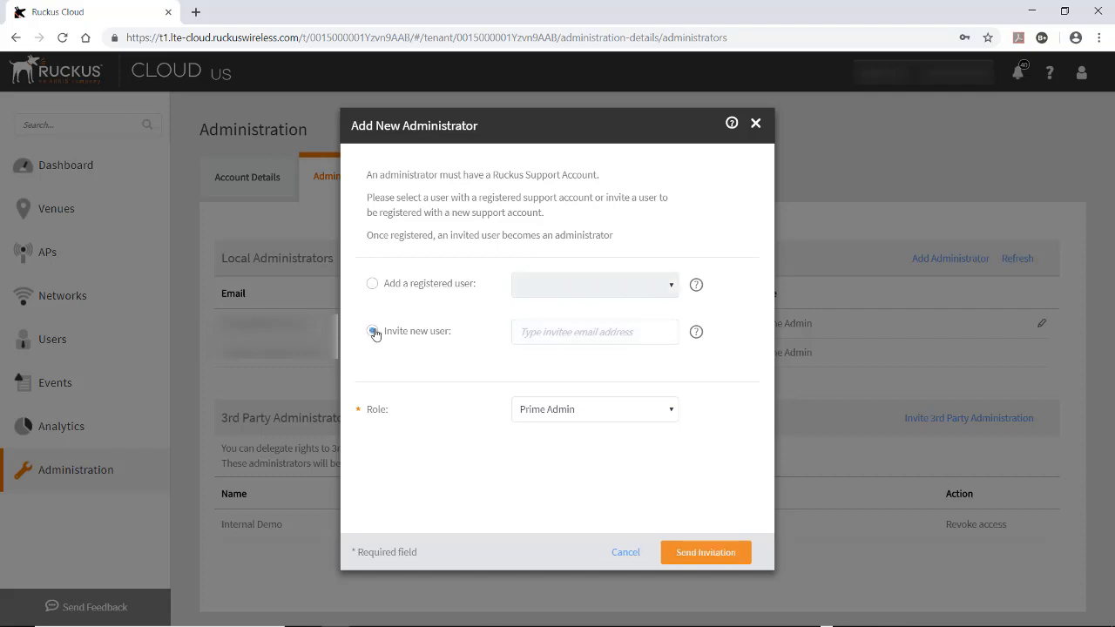
{"action": "left_click", "coordinate": [528, 337]}
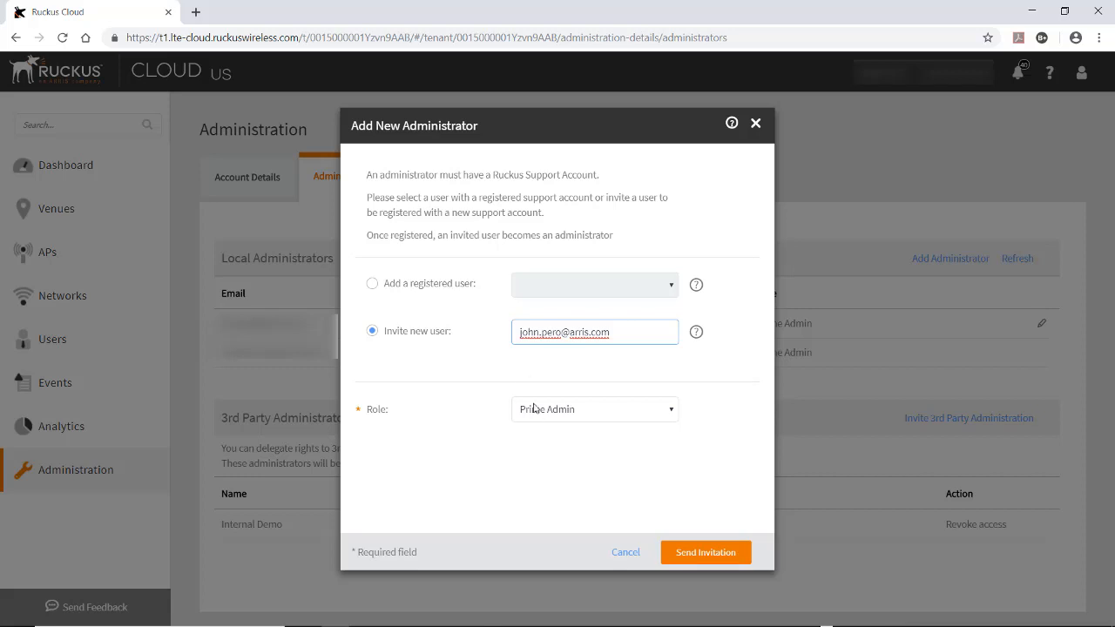
{"action": "left_click", "coordinate": [672, 411]}
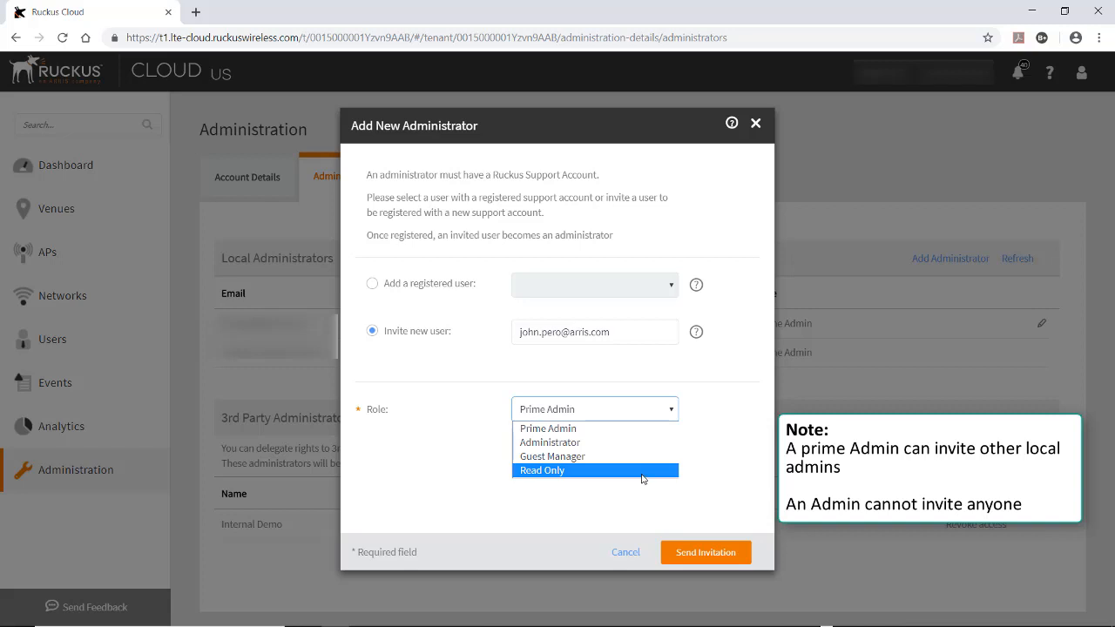
{"action": "left_click", "coordinate": [566, 444]}
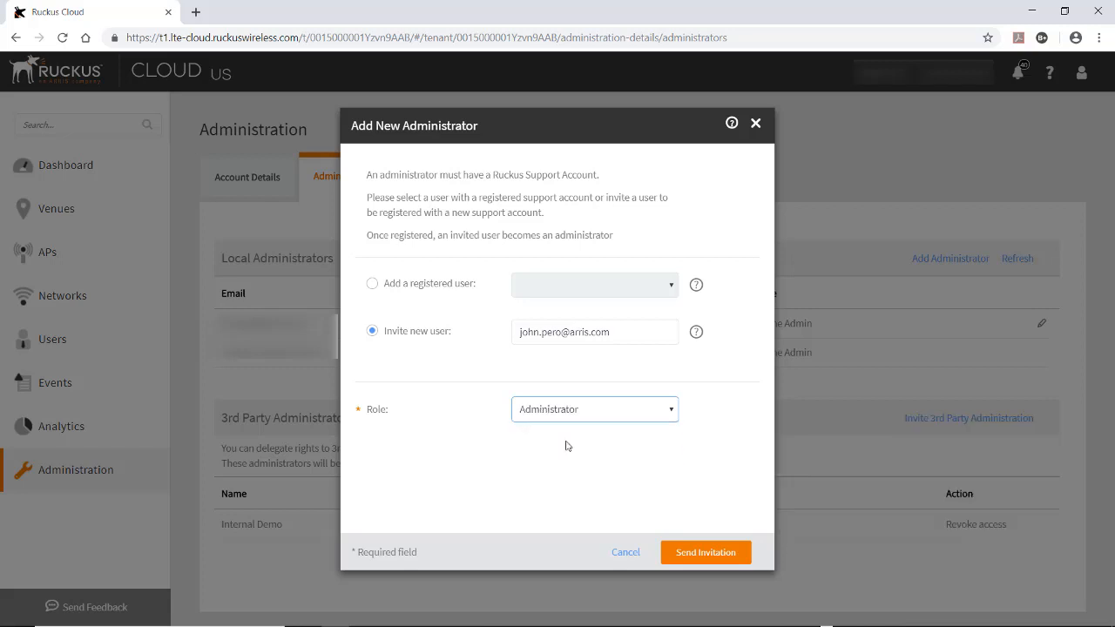
{"action": "left_click", "coordinate": [699, 553]}
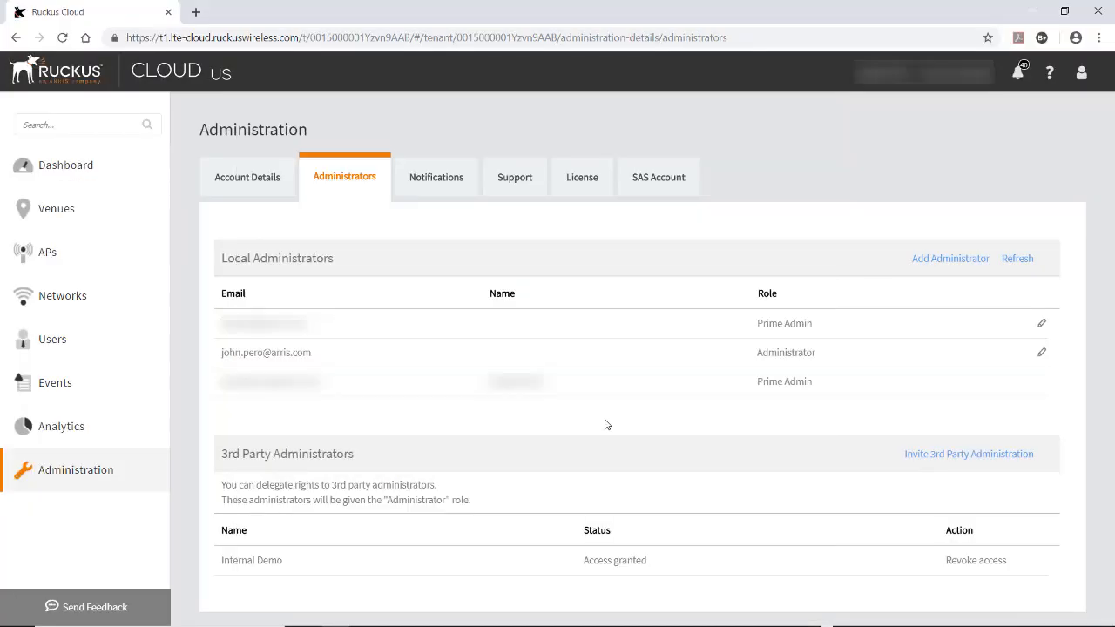
Delete the newly invited Administrator-role user from the local administrators list
{"action": "left_click", "coordinate": [1040, 354]}
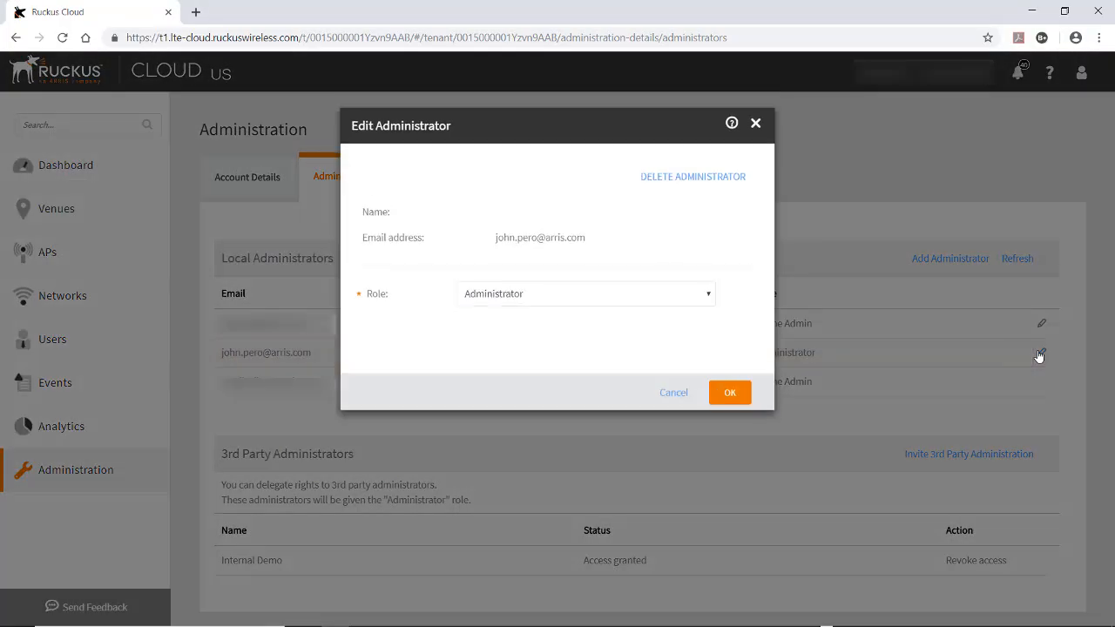
{"action": "left_click", "coordinate": [674, 180]}
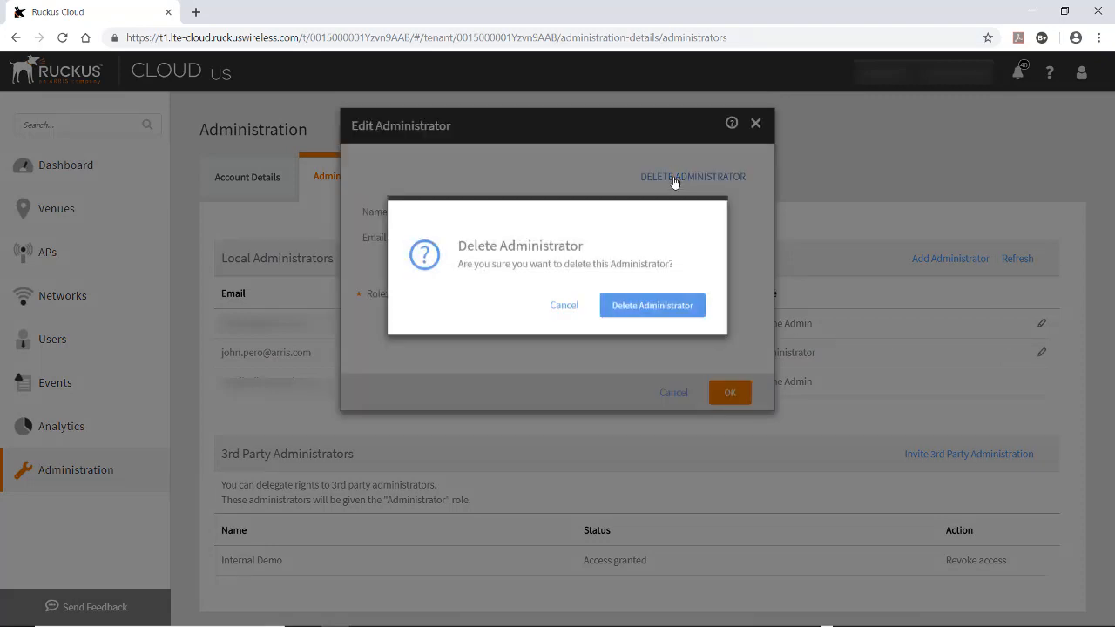
{"action": "left_click", "coordinate": [635, 306]}
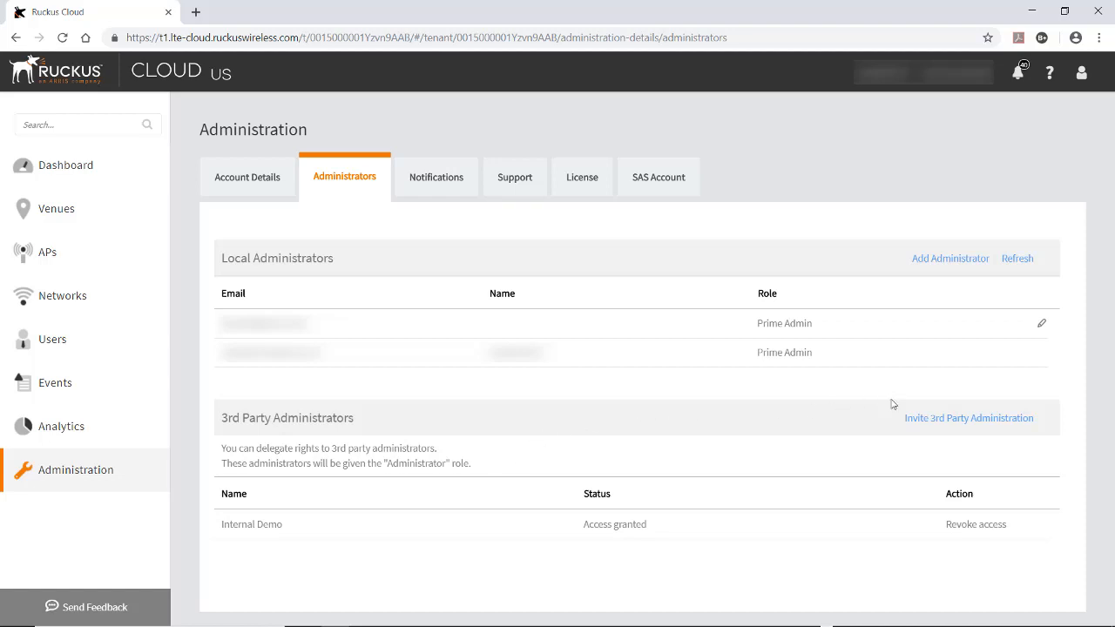
Correct the prefilled e-mail address and send a 3rd party admin invitation to Ruckus Networks, Inc
{"action": "left_click", "coordinate": [953, 419]}
{"action": "left_click", "coordinate": [658, 271]}
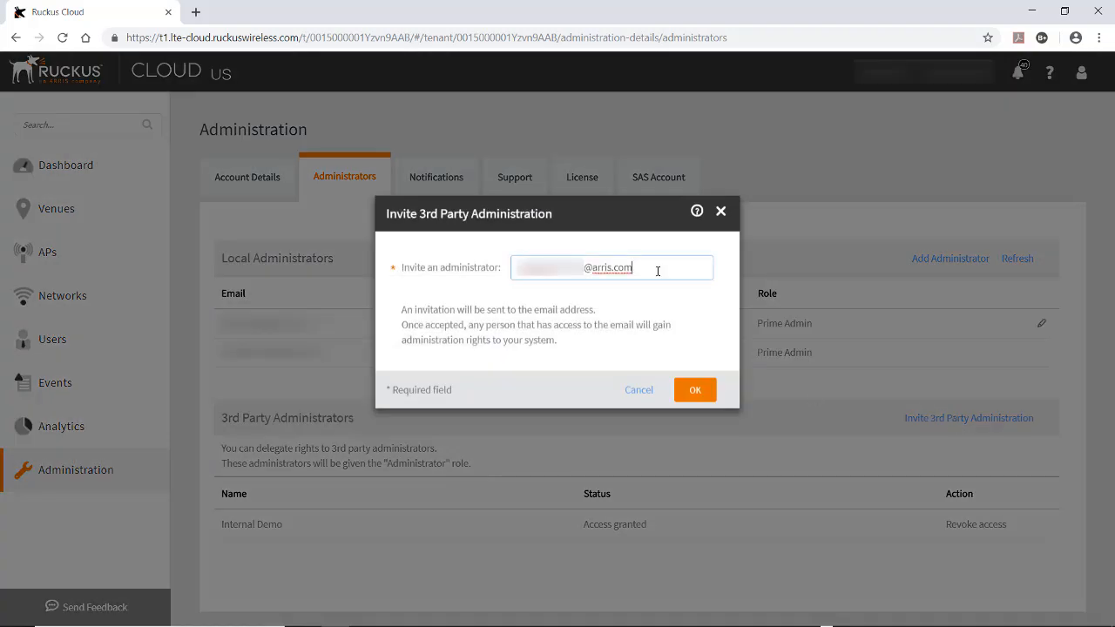
{"action": "key", "text": "BackSpace"}
{"action": "key", "text": "BackSpace"}
{"action": "key", "text": "BackSpace"}
{"action": "key", "text": "BackSpace"}
{"action": "key", "text": "BackSpace"}
{"action": "key", "text": "BackSpace"}
{"action": "key", "text": "BackSpace"}
{"action": "key", "text": "BackSpace"}
{"action": "key", "text": "BackSpace"}
{"action": "key", "text": "BackSpace"}
{"action": "key", "text": "BackSpace"}
{"action": "key", "text": "BackSpace"}
{"action": "key", "text": "BackSpace"}
{"action": "key", "text": "BackSpace"}
{"action": "key", "text": "BackSpace"}
{"action": "key", "text": "BackSpace"}
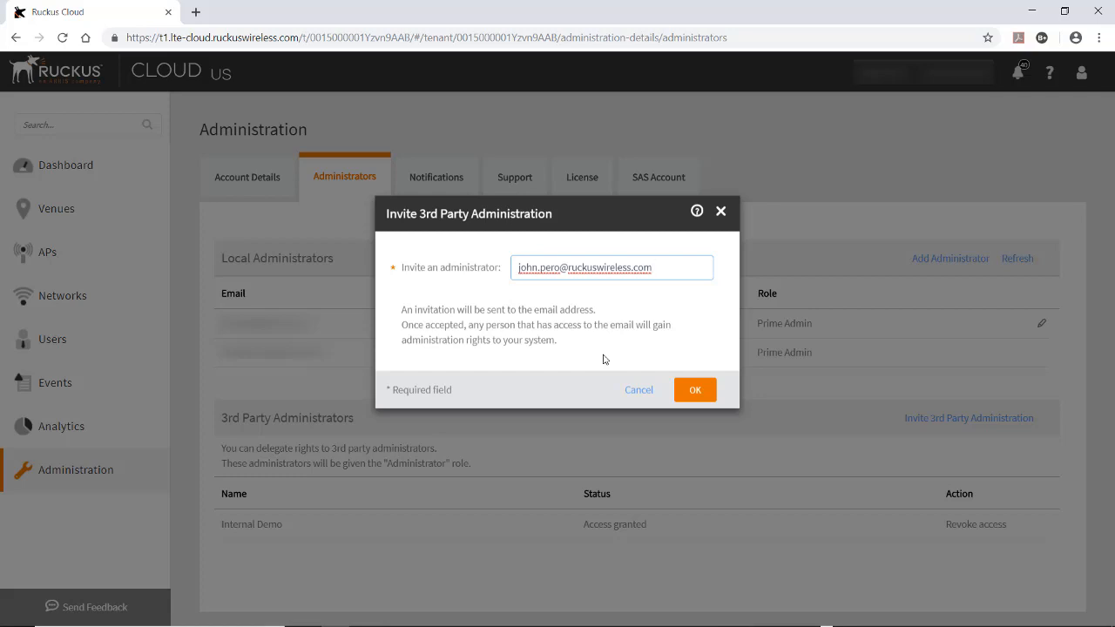
{"action": "left_click", "coordinate": [693, 392]}
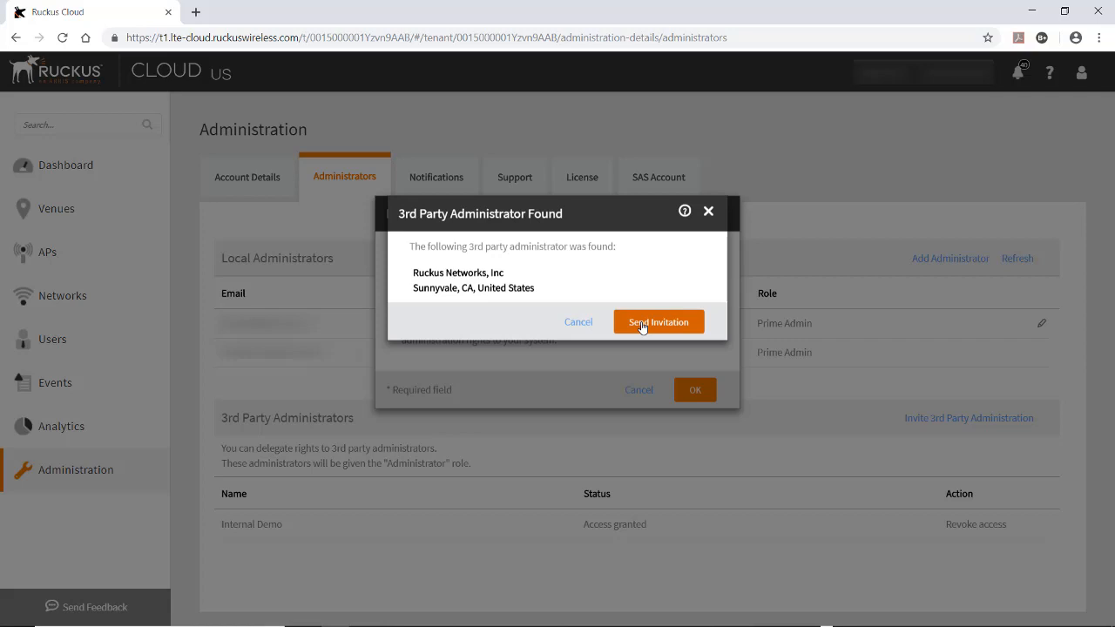
{"action": "left_click", "coordinate": [642, 324]}
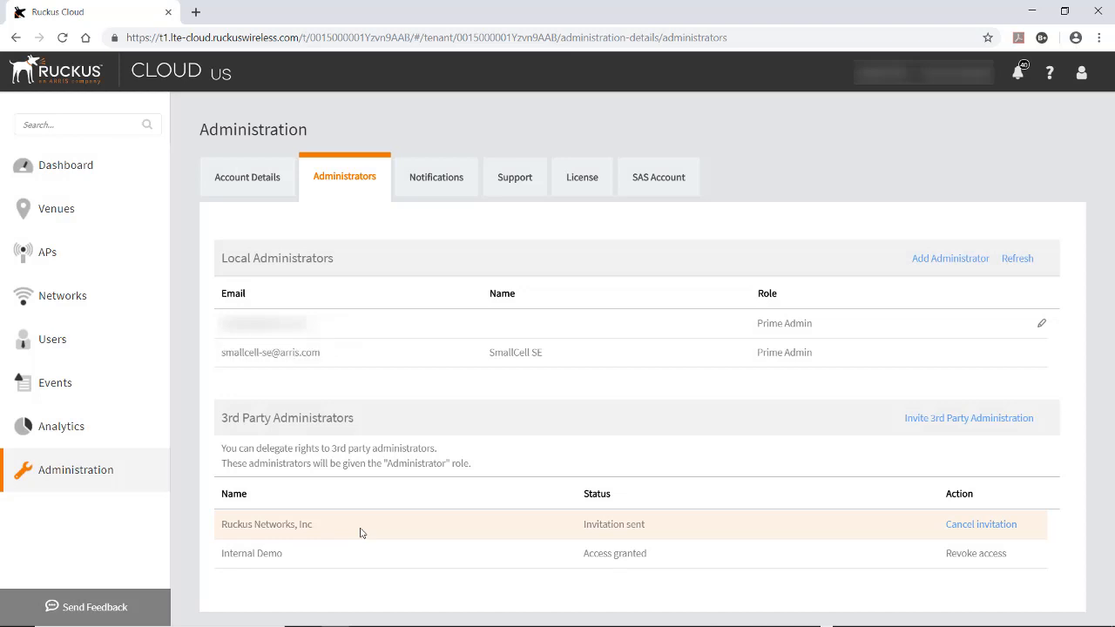
Check the invitation e-mail, then cancel the pending Ruckus Networks, Inc invitation
{"action": "key", "text": "alt+Tab"}
{"action": "key", "text": "alt+Tab"}
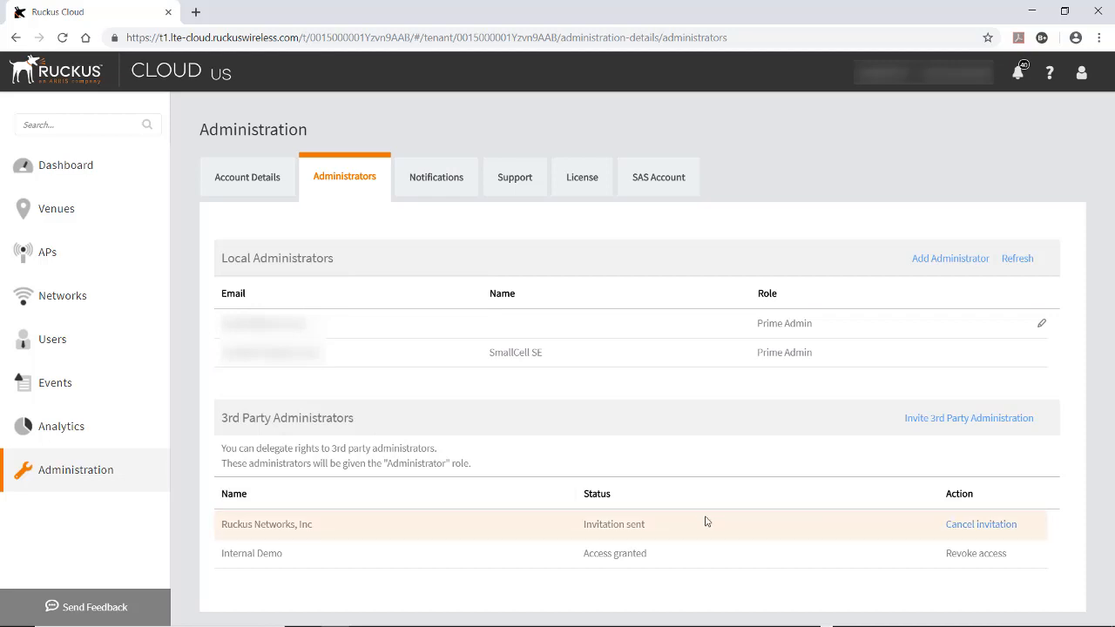
{"action": "left_click", "coordinate": [962, 529]}
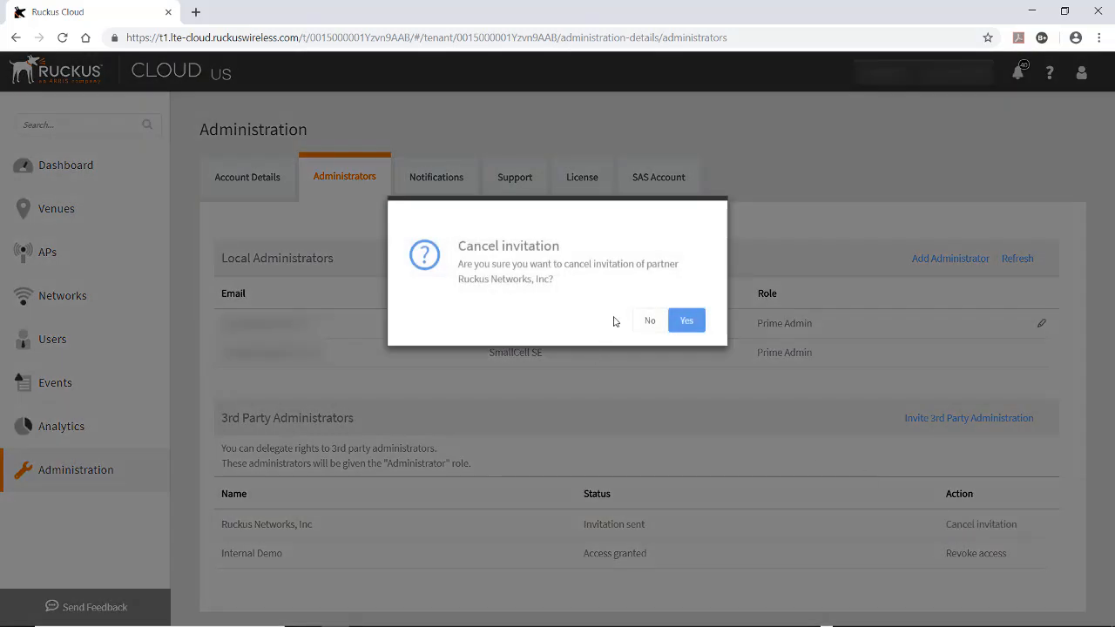
{"action": "left_click", "coordinate": [686, 322]}
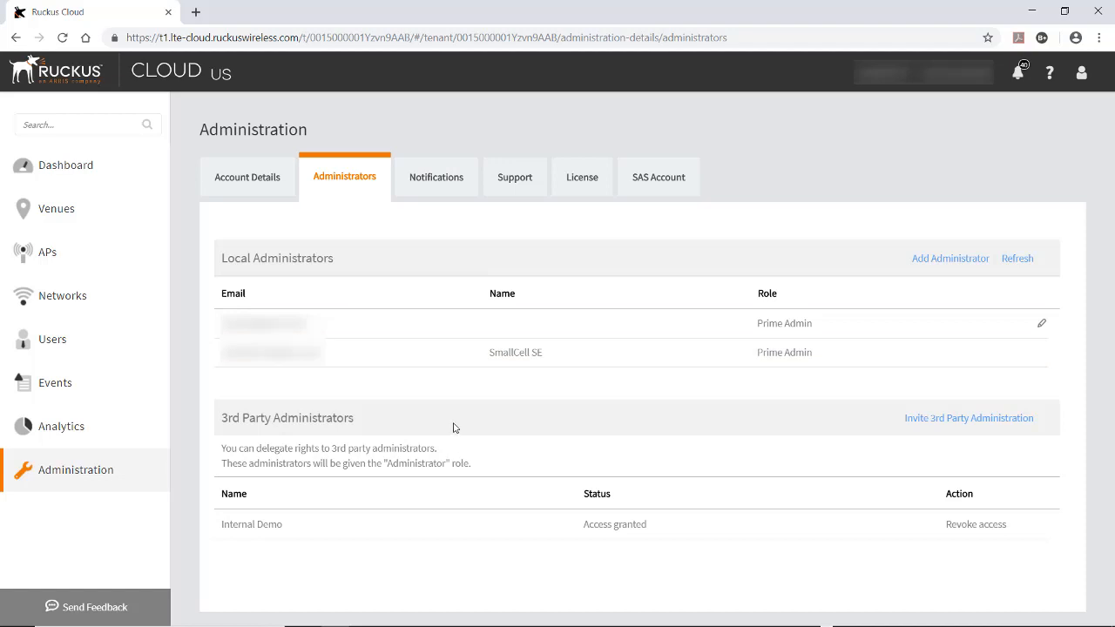
Add a new notification e-mail address on the Notifications page with Notifications Enabled checked
{"action": "left_click", "coordinate": [435, 186]}
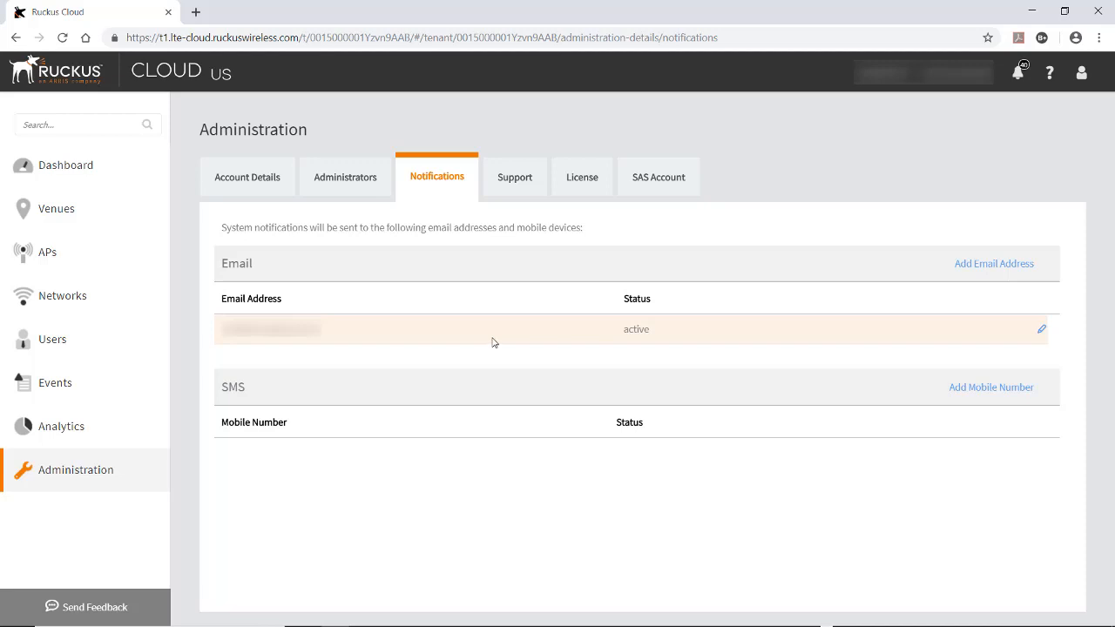
{"action": "left_click", "coordinate": [981, 268]}
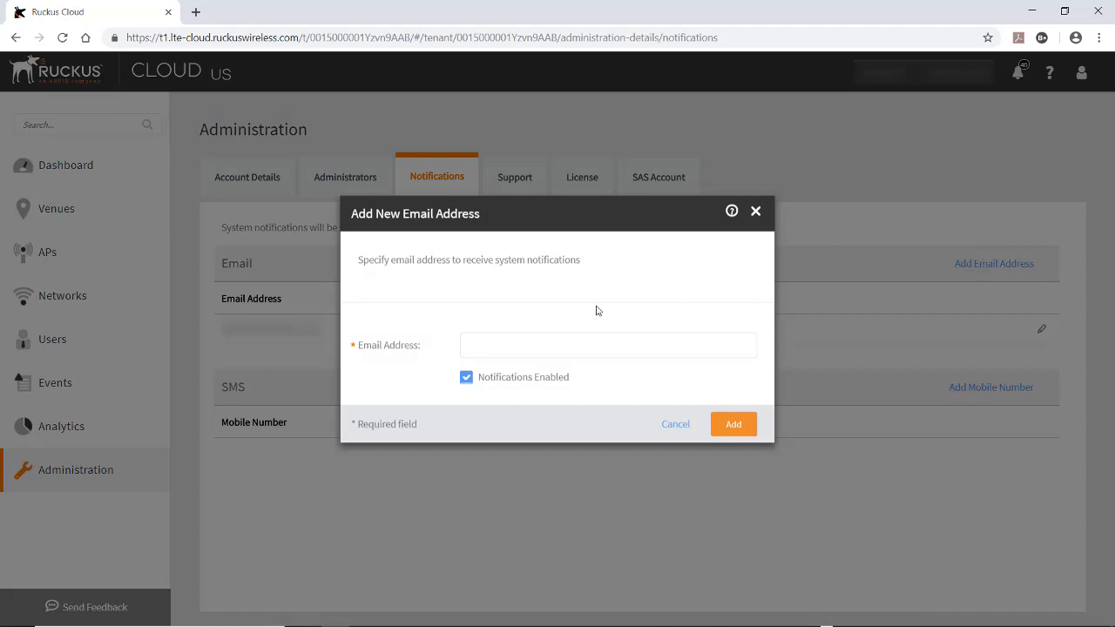
{"action": "left_click", "coordinate": [500, 350]}
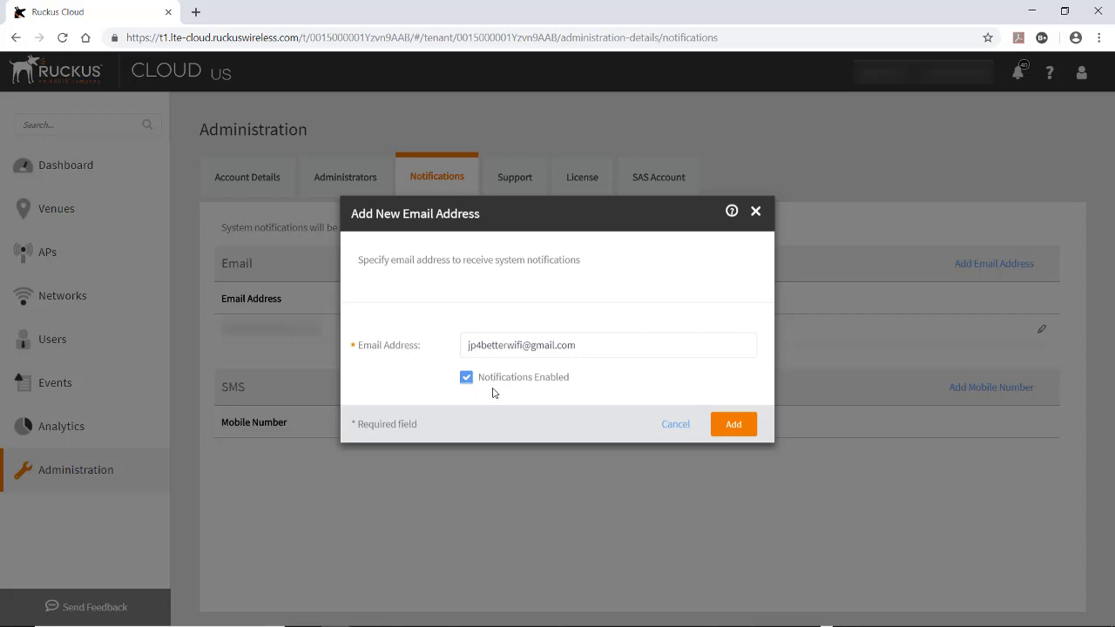
{"action": "left_click", "coordinate": [731, 427]}
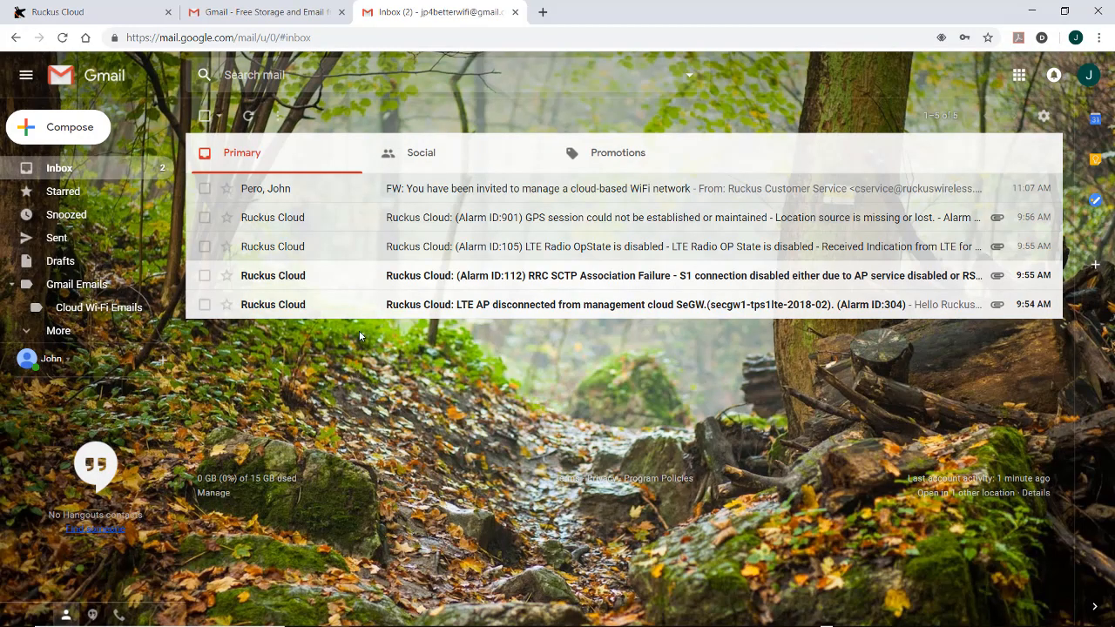
Read the Alarm ID:901 GPS notification e-mail in Gmail, then go back to Ruckus Cloud
{"action": "left_click", "coordinate": [405, 222]}
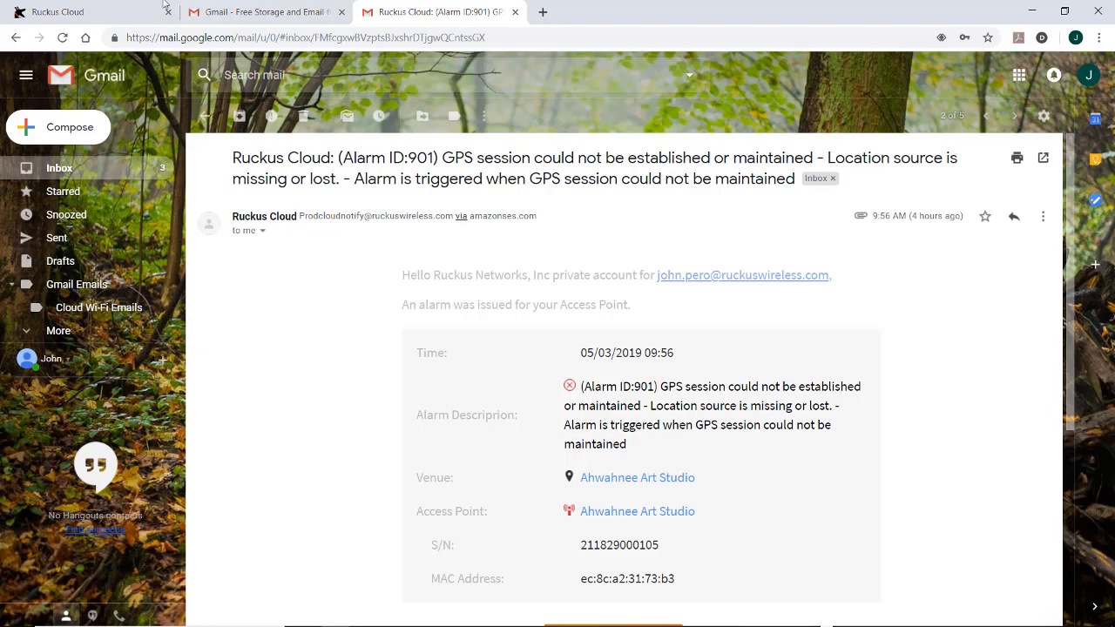
{"action": "left_click", "coordinate": [92, 14]}
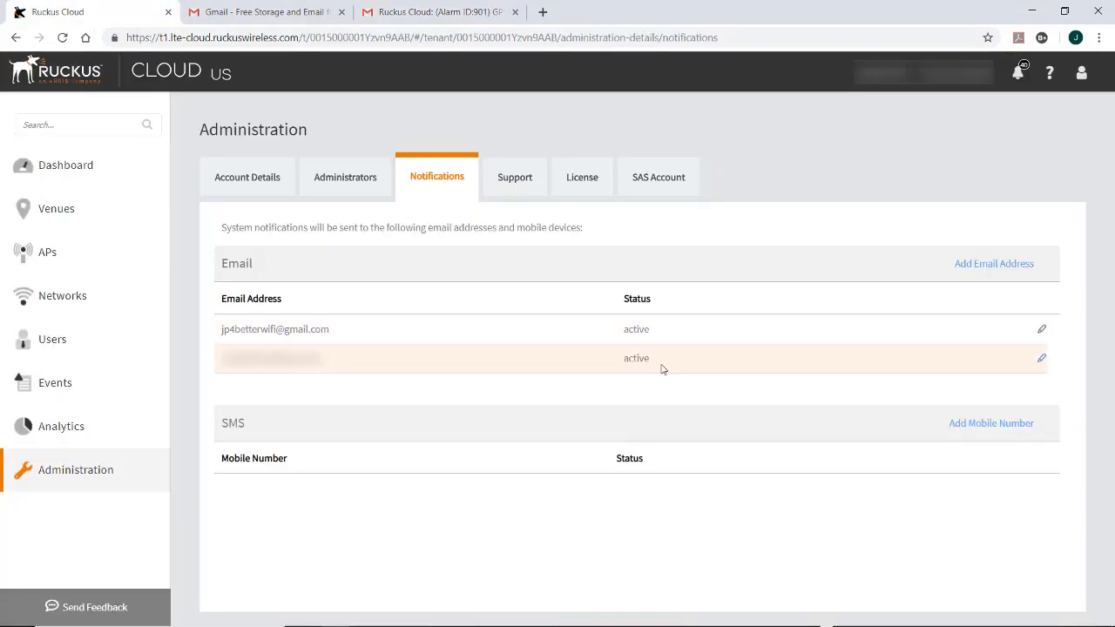
Disable notifications for the added Gmail address and delete it from the e-mail list
{"action": "left_click", "coordinate": [1040, 332]}
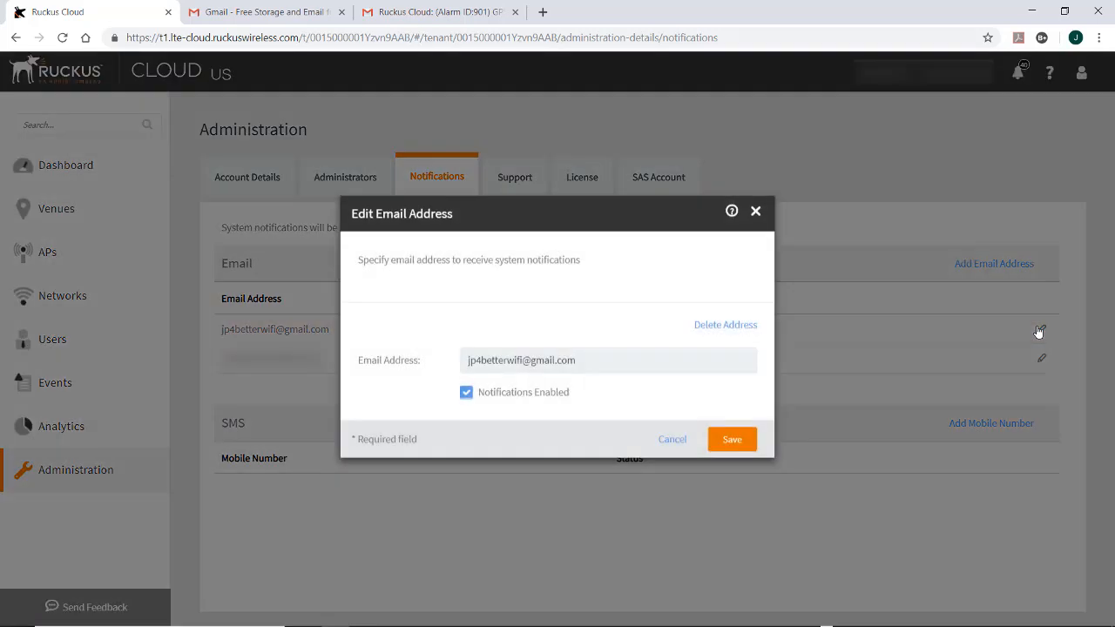
{"action": "left_click", "coordinate": [466, 394]}
{"action": "left_click", "coordinate": [702, 328]}
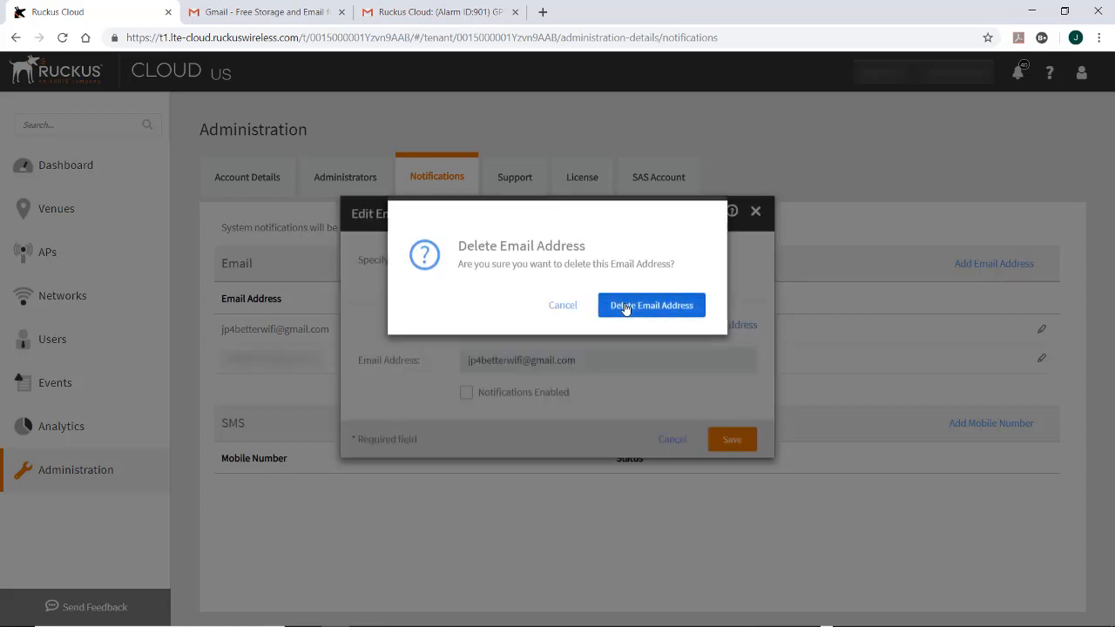
{"action": "left_click", "coordinate": [636, 307]}
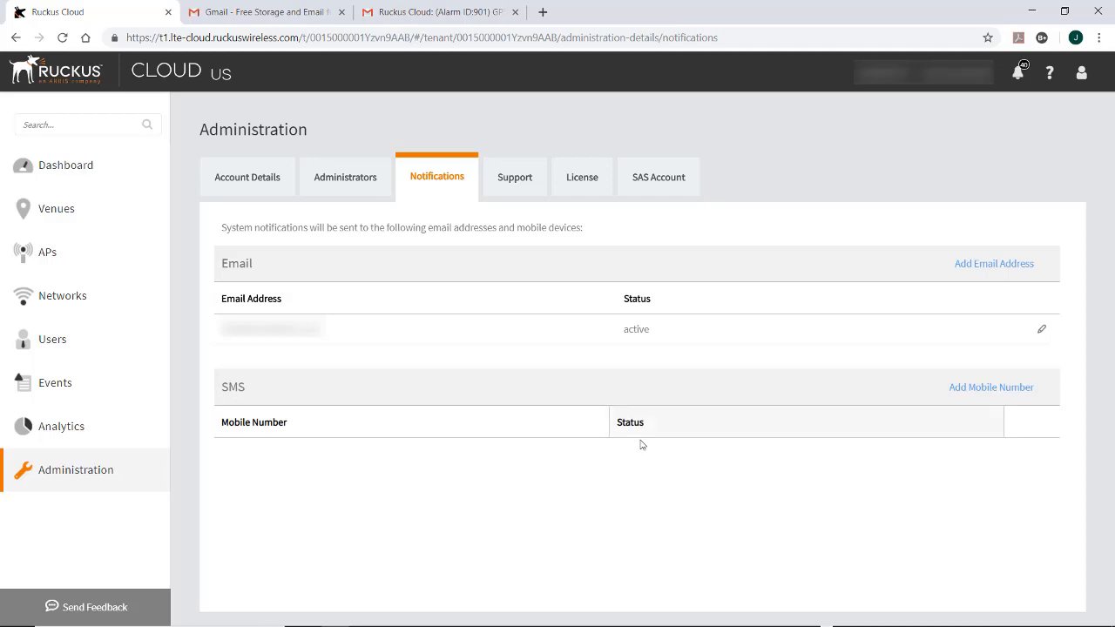
Add a mobile phone number for SMS notifications with Notifications Enabled kept on
{"action": "left_click", "coordinate": [969, 390]}
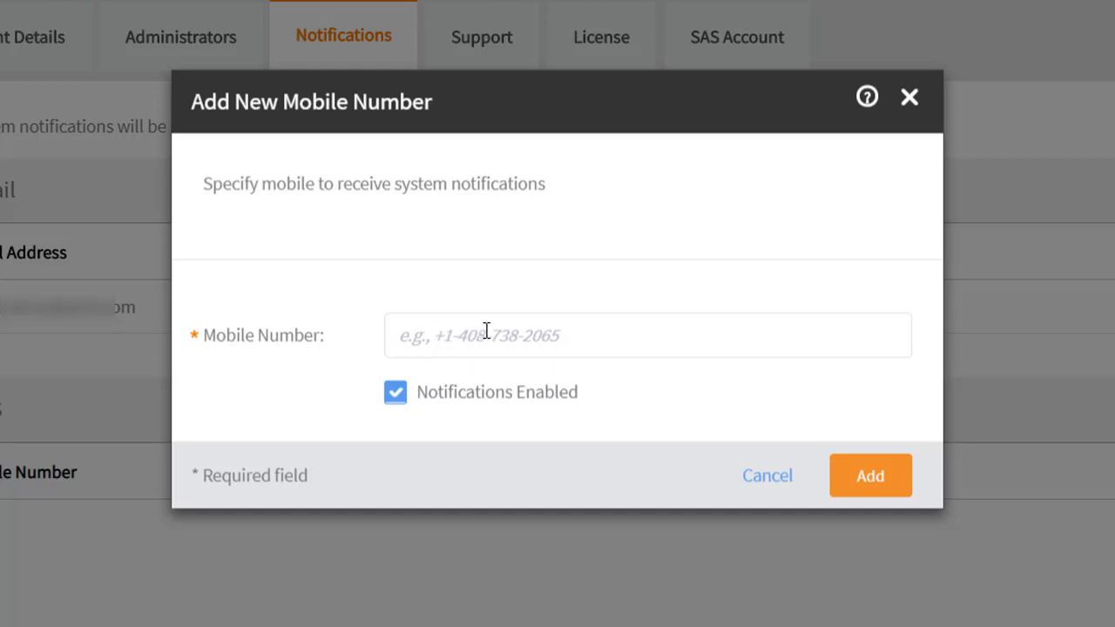
{"action": "left_click", "coordinate": [579, 336]}
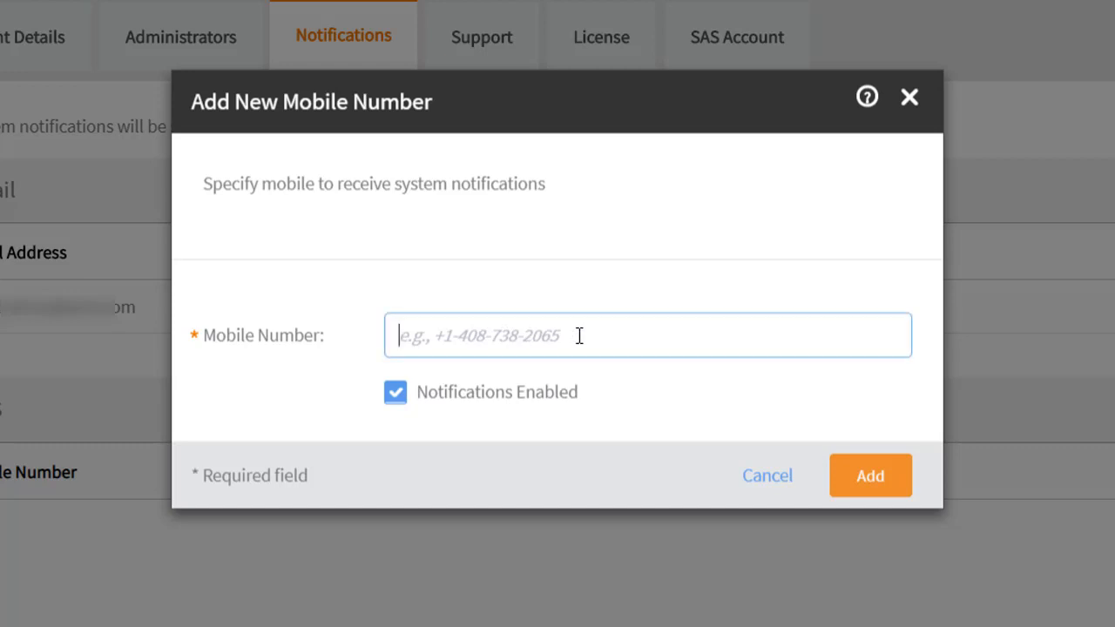
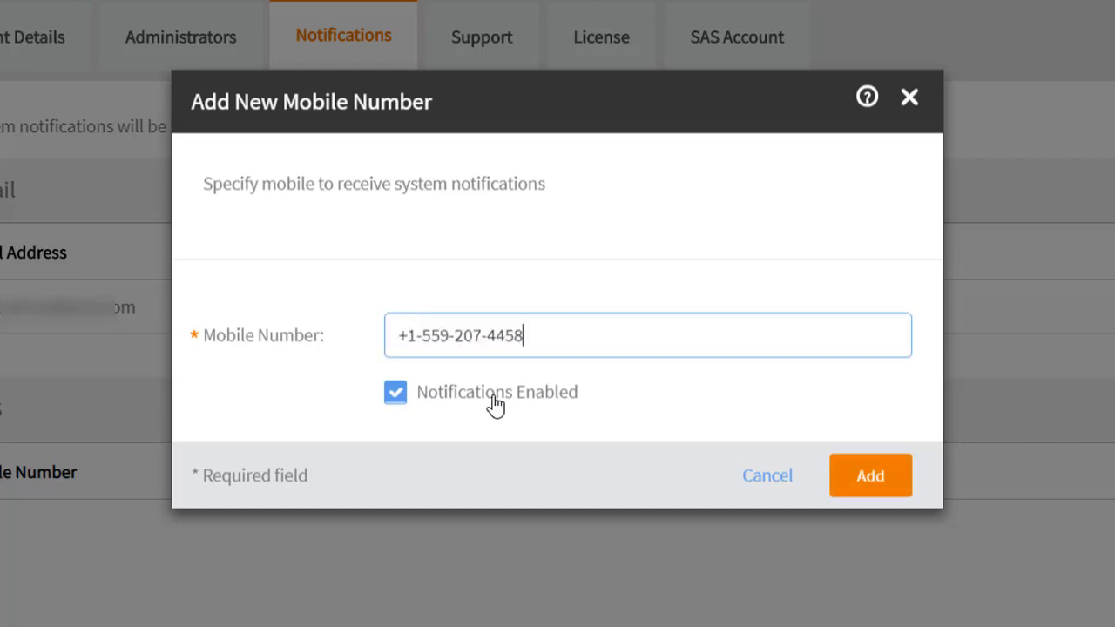
{"action": "left_click", "coordinate": [338, 399]}
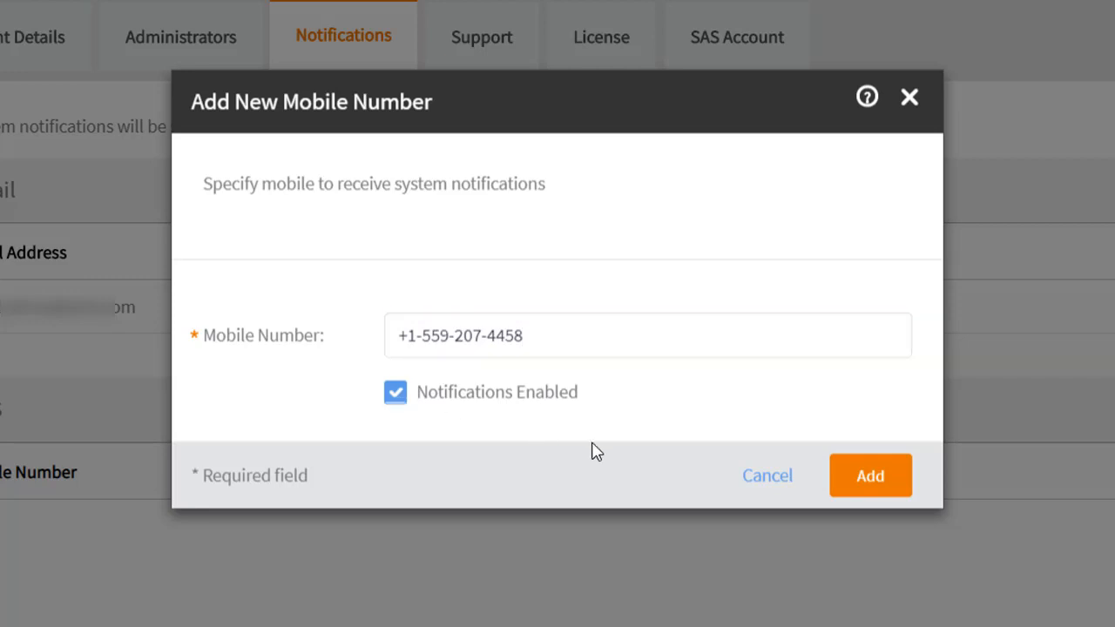
{"action": "left_click", "coordinate": [872, 484]}
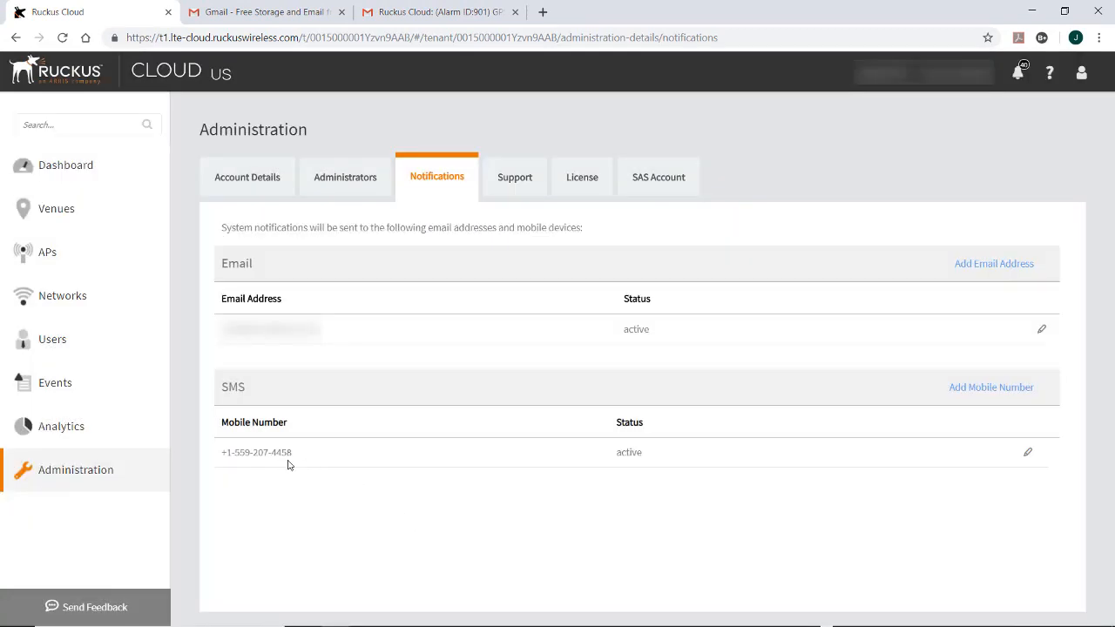
Disable notifications for the SMS mobile number and delete it
{"action": "left_click", "coordinate": [1028, 455]}
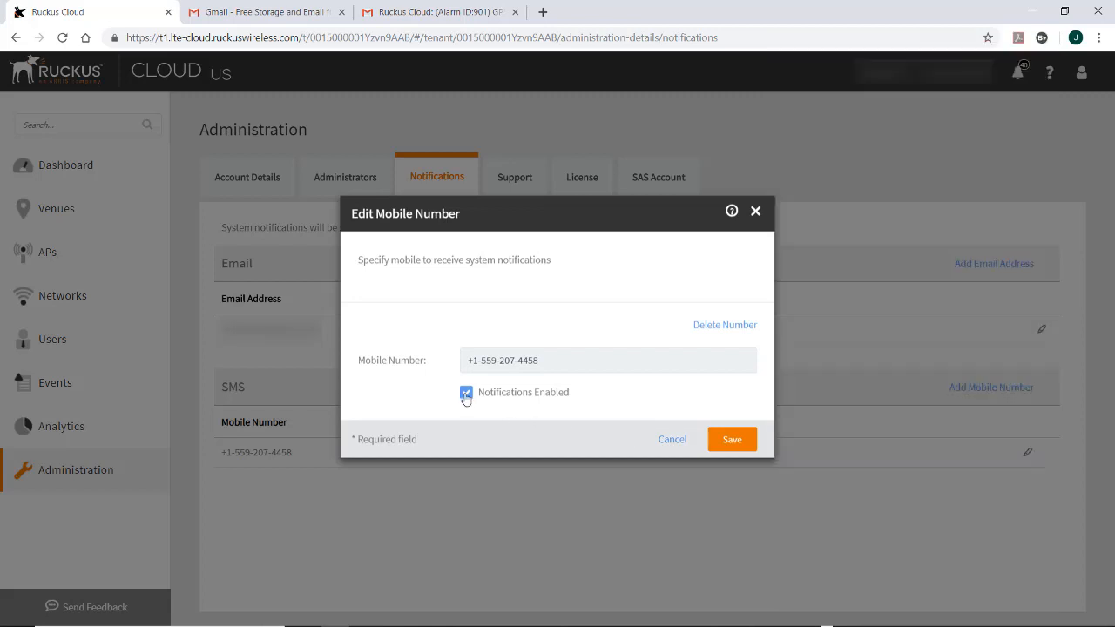
{"action": "left_click", "coordinate": [466, 393]}
{"action": "left_click", "coordinate": [716, 327]}
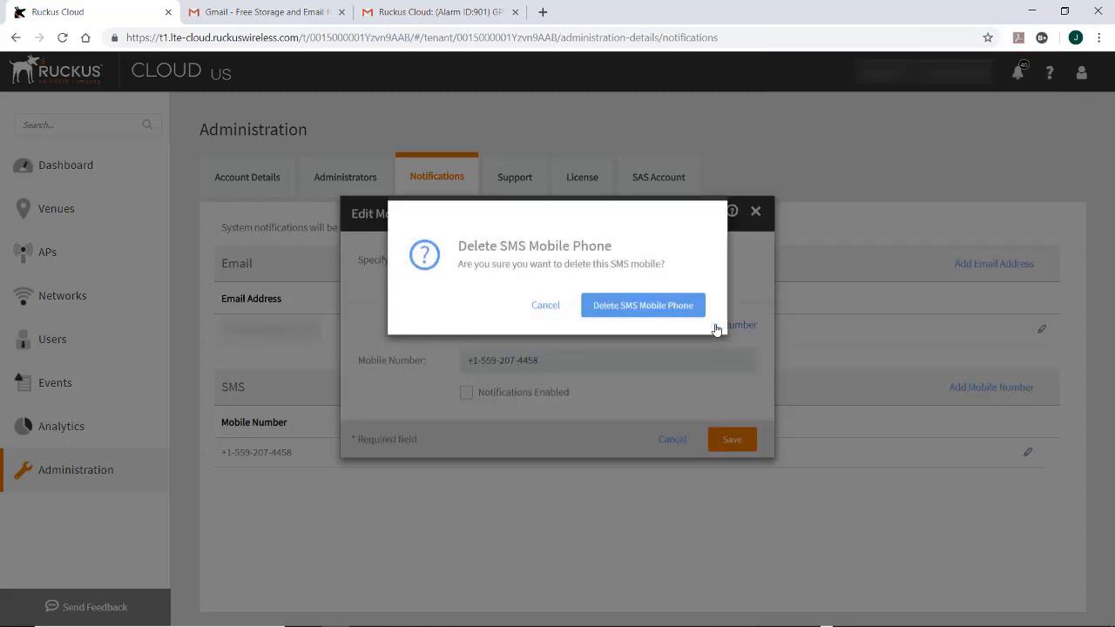
{"action": "left_click", "coordinate": [638, 307]}
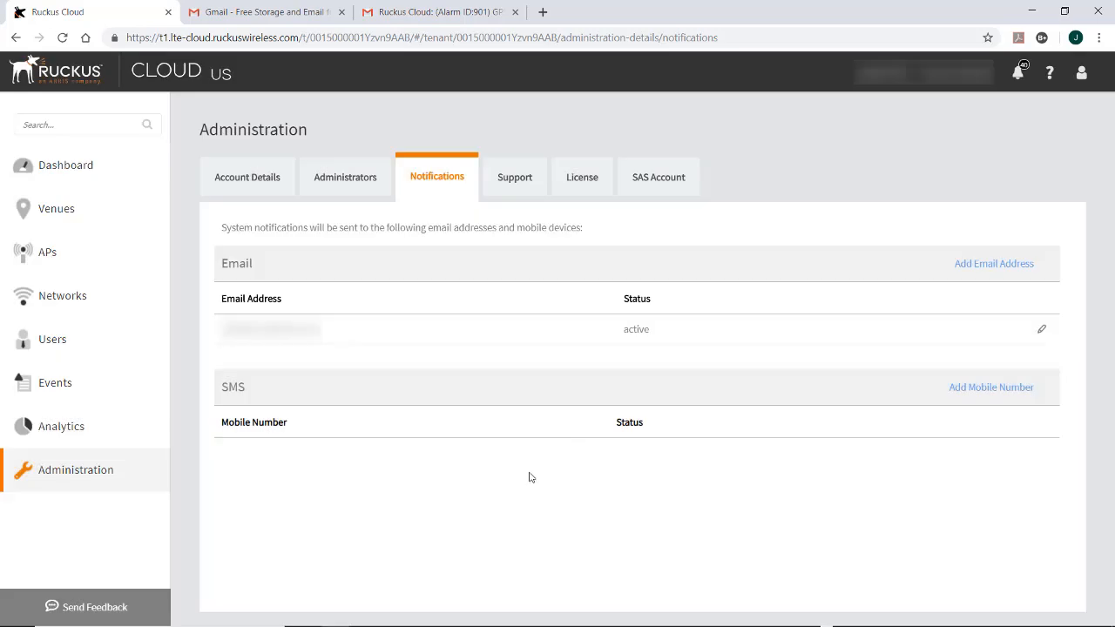
Switch Allow access to Ruckus support on and back off, then view license usage and subscriptions
{"action": "left_click", "coordinate": [510, 184]}
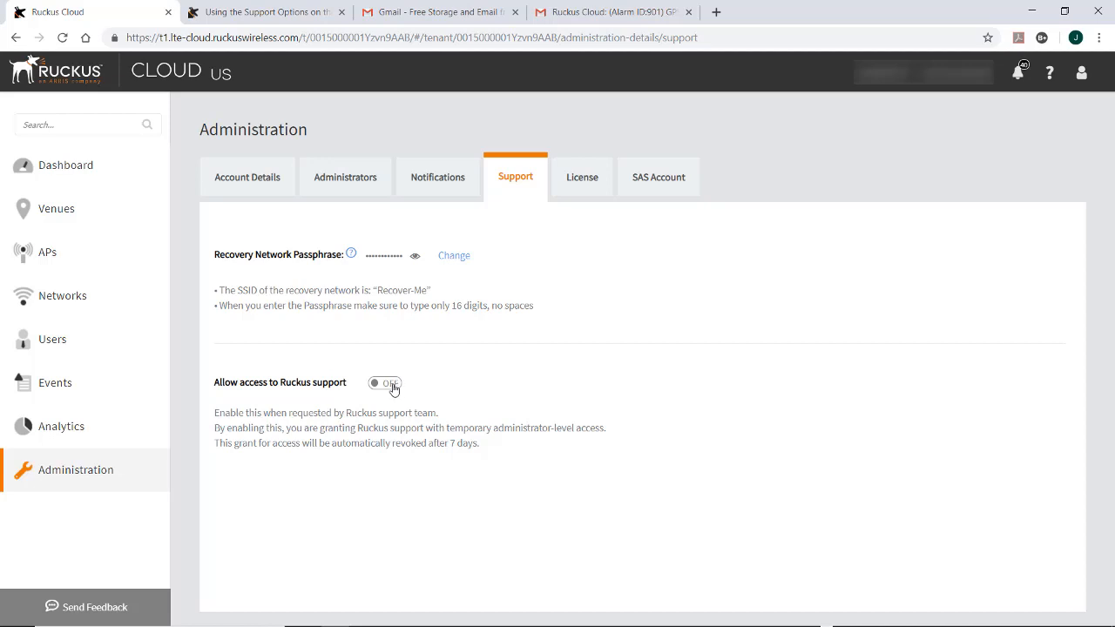
{"action": "left_click", "coordinate": [386, 384]}
{"action": "left_click", "coordinate": [380, 384]}
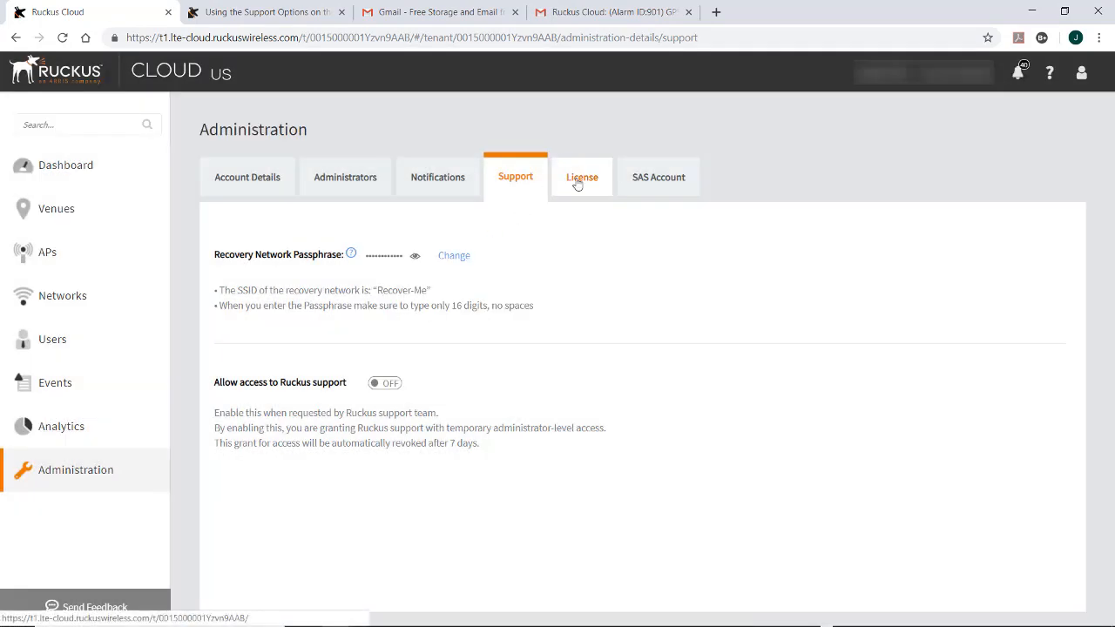
{"action": "left_click", "coordinate": [579, 179]}
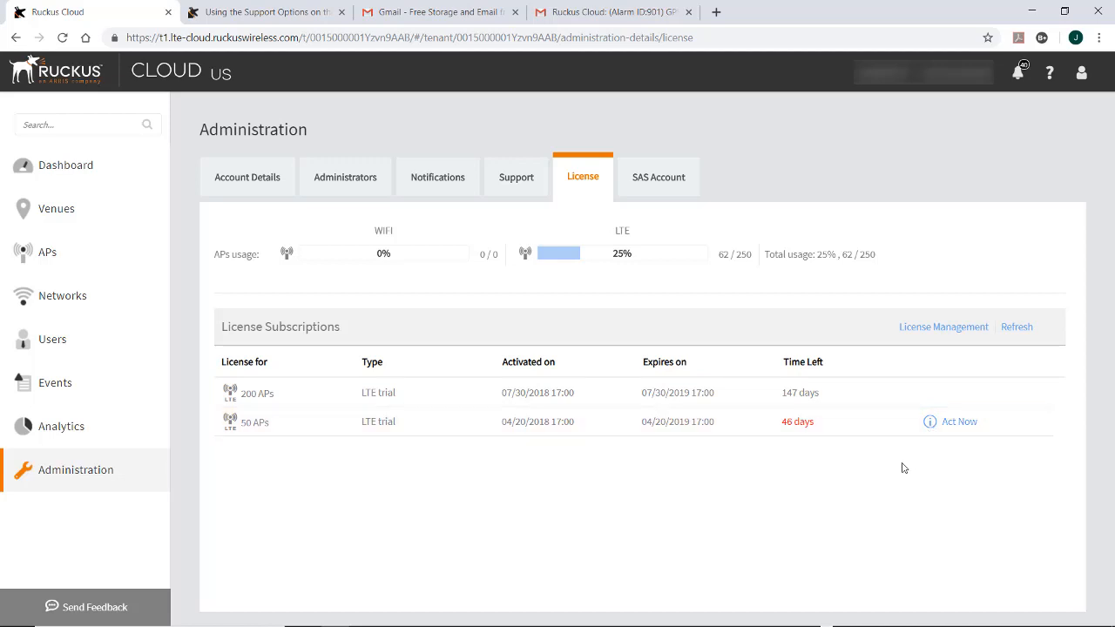
Show the SAS Account details listing the GOOGLE provider and its CBSD user ID
{"action": "left_click", "coordinate": [655, 188]}
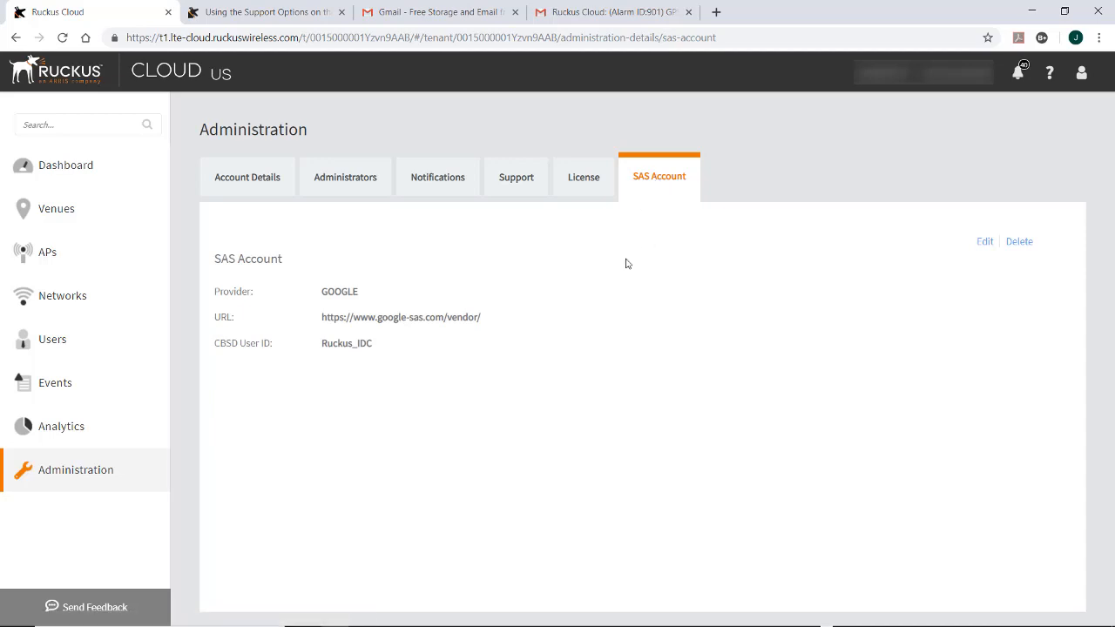